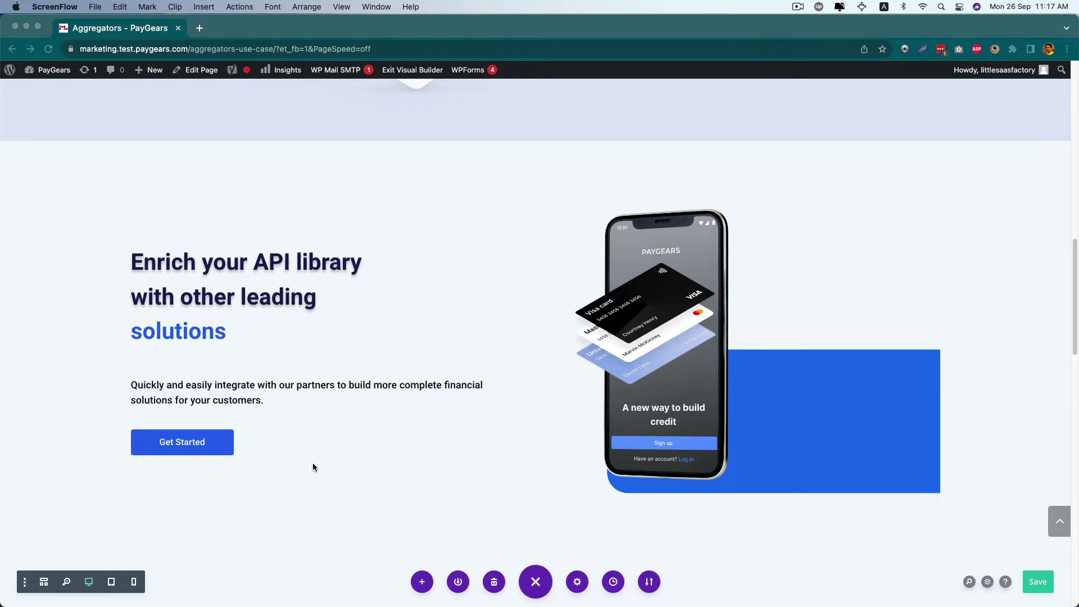
# Preview the page at 400px phone width and scroll through the stacked heading, text, button and image.
pyautogui.click(134, 587)
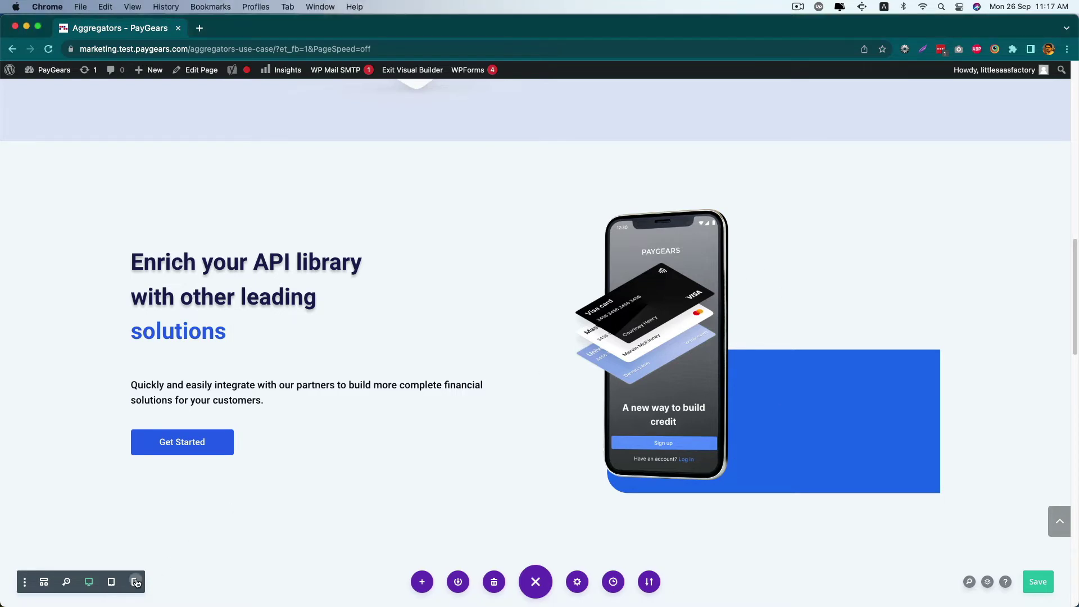
pyautogui.click(136, 582)
pyautogui.scroll(-2, 535, 439)
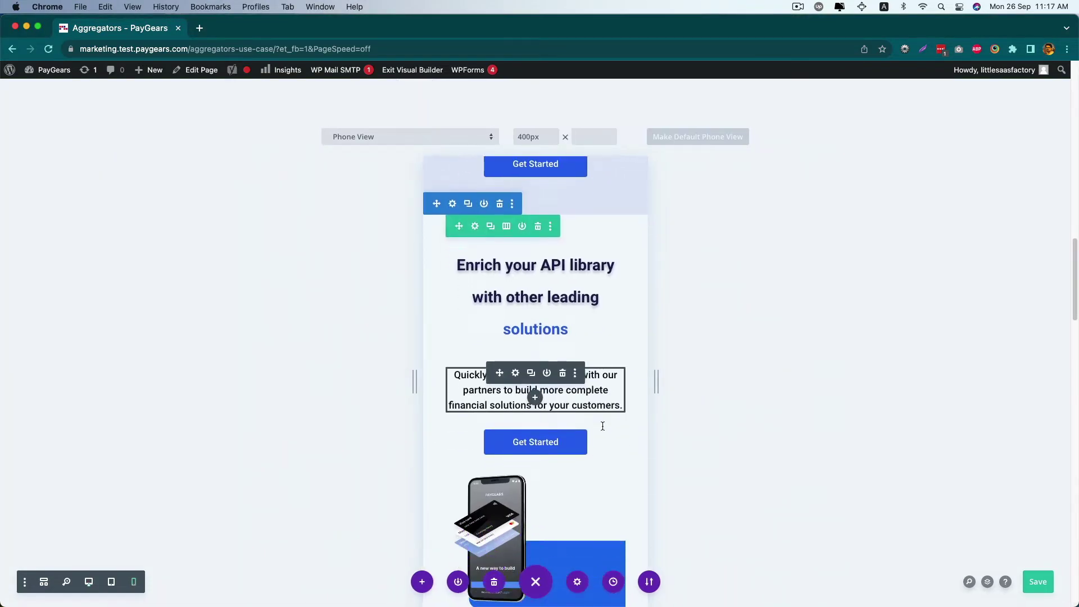
pyautogui.scroll(3, 534, 438)
pyautogui.scroll(-2, 599, 393)
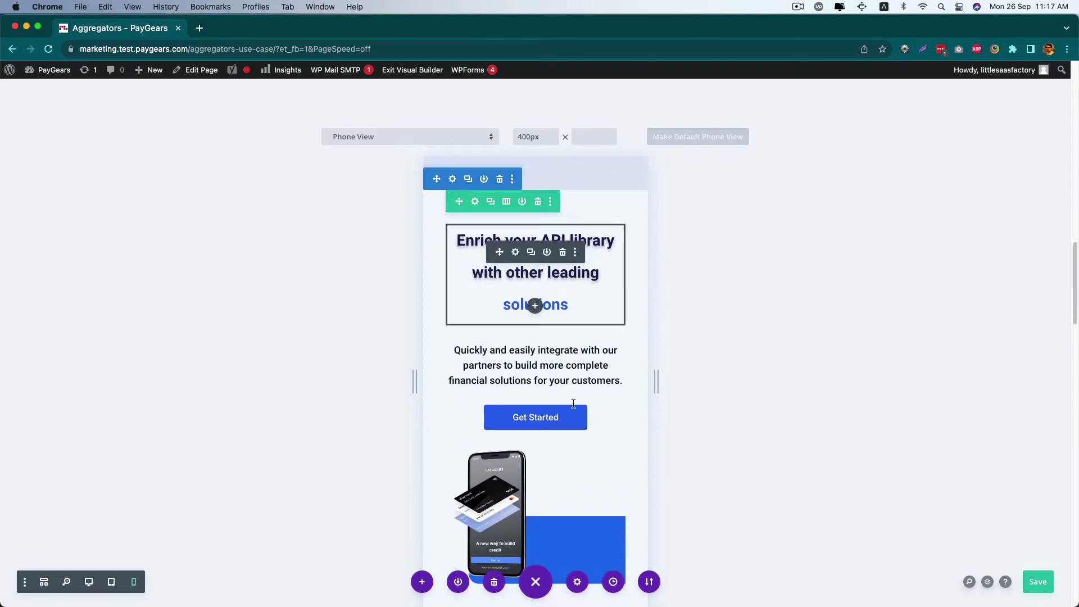
pyautogui.scroll(-1, 568, 436)
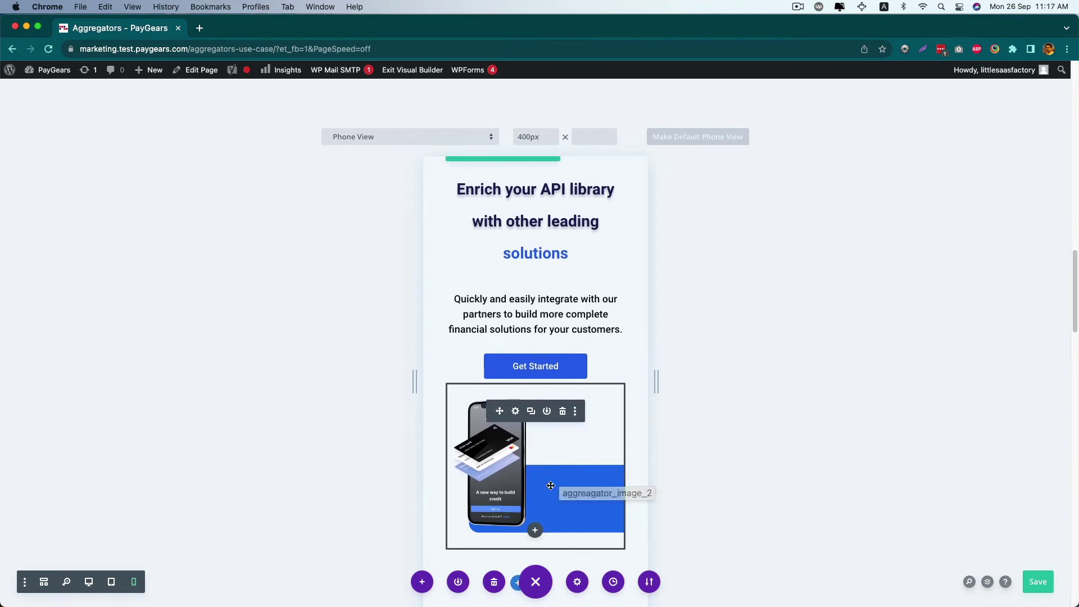
pyautogui.scroll(1, 501, 264)
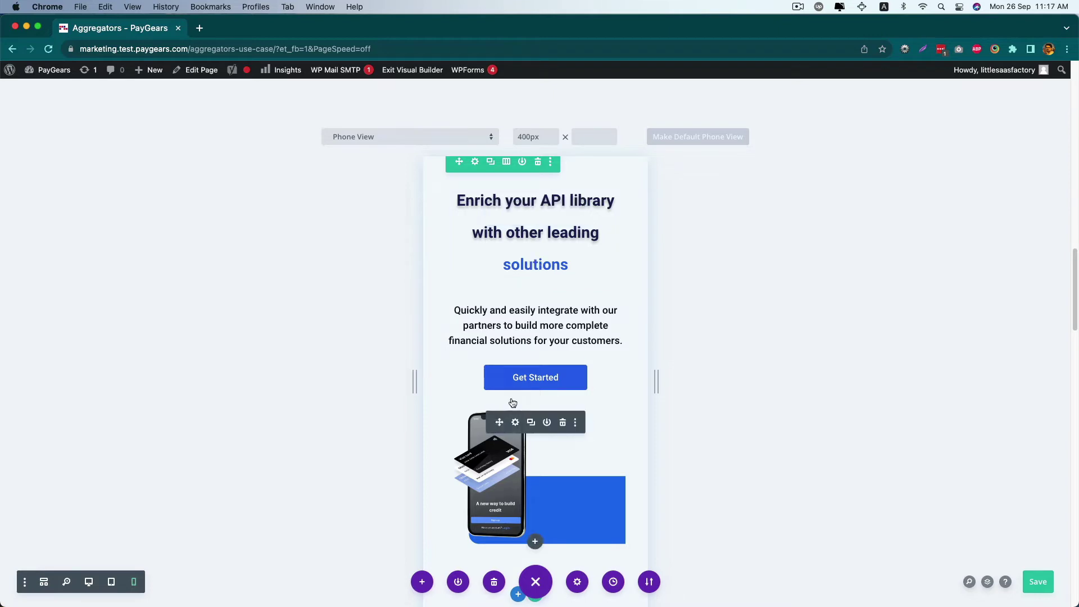
# Back in desktop view, give the row Main Element CSS 'display: flex; flex-wrap: wrap;' and save.
pyautogui.click(89, 582)
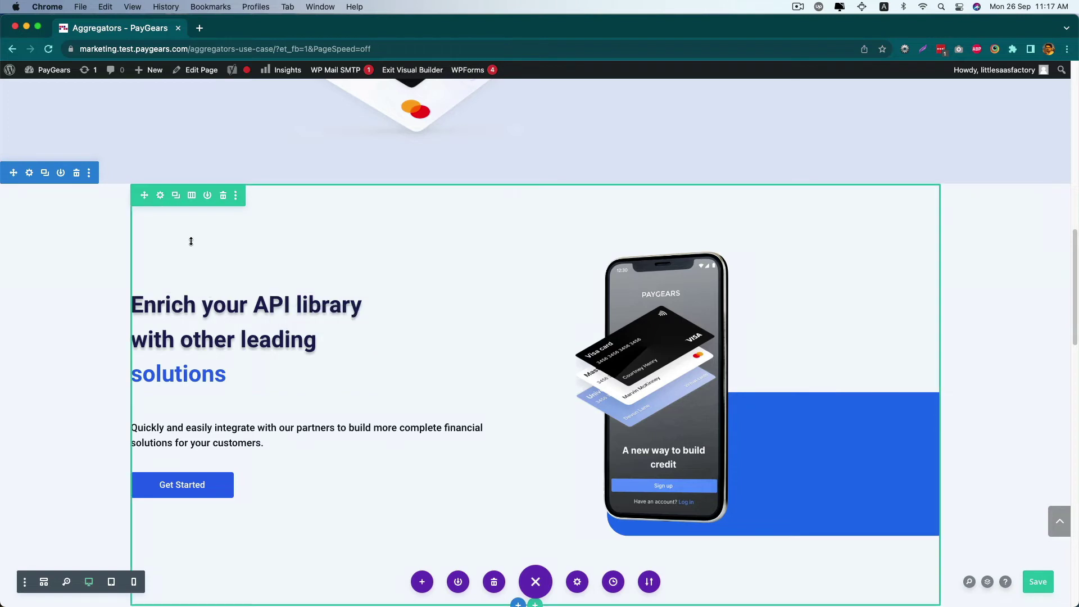
pyautogui.click(160, 196)
pyautogui.click(839, 201)
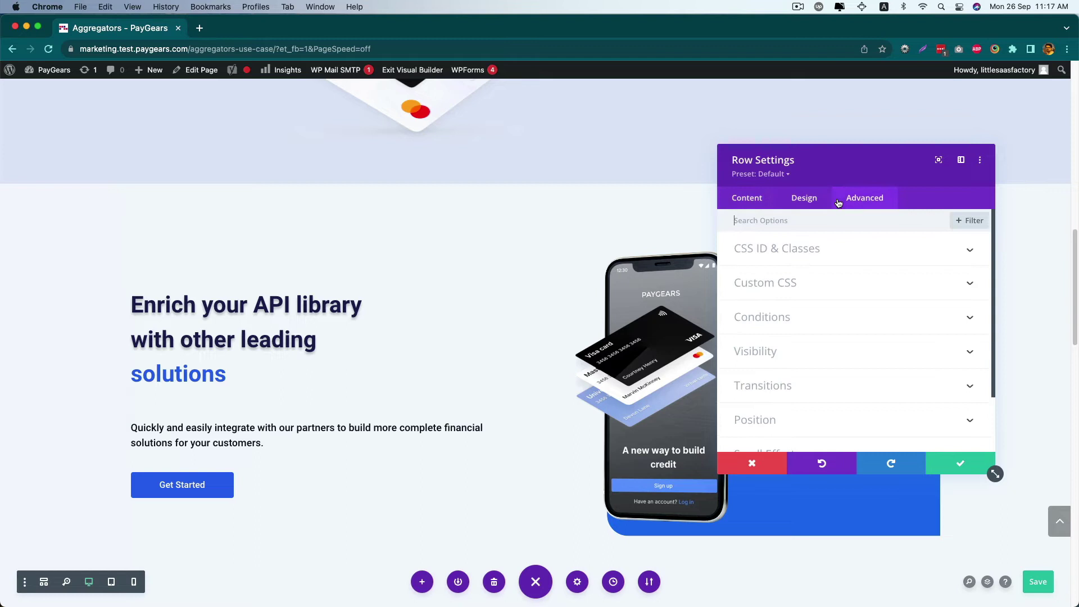
pyautogui.click(802, 284)
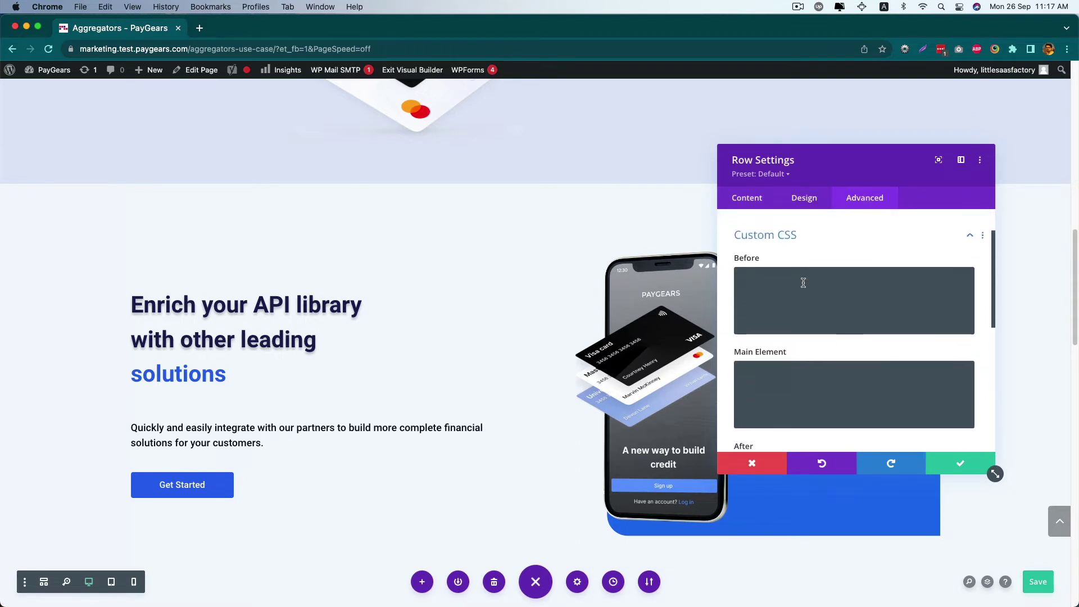
pyautogui.click(801, 387)
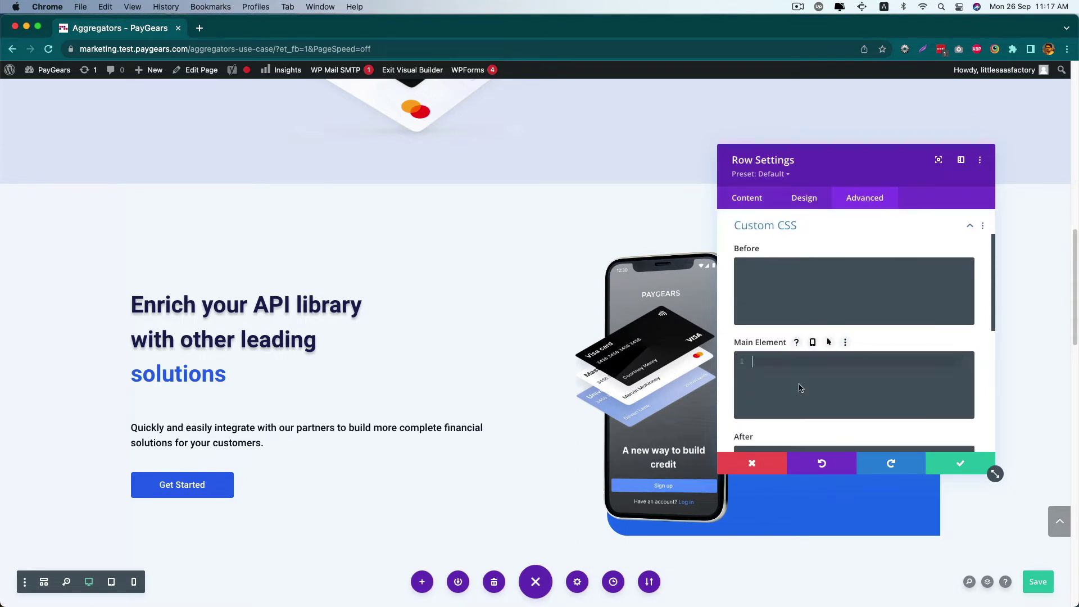
pyautogui.write('display: flex; f;e')
pyautogui.press('BackSpace')
pyautogui.press('BackSpace')
pyautogui.press('BackSpace')
pyautogui.write('lex-wrap')
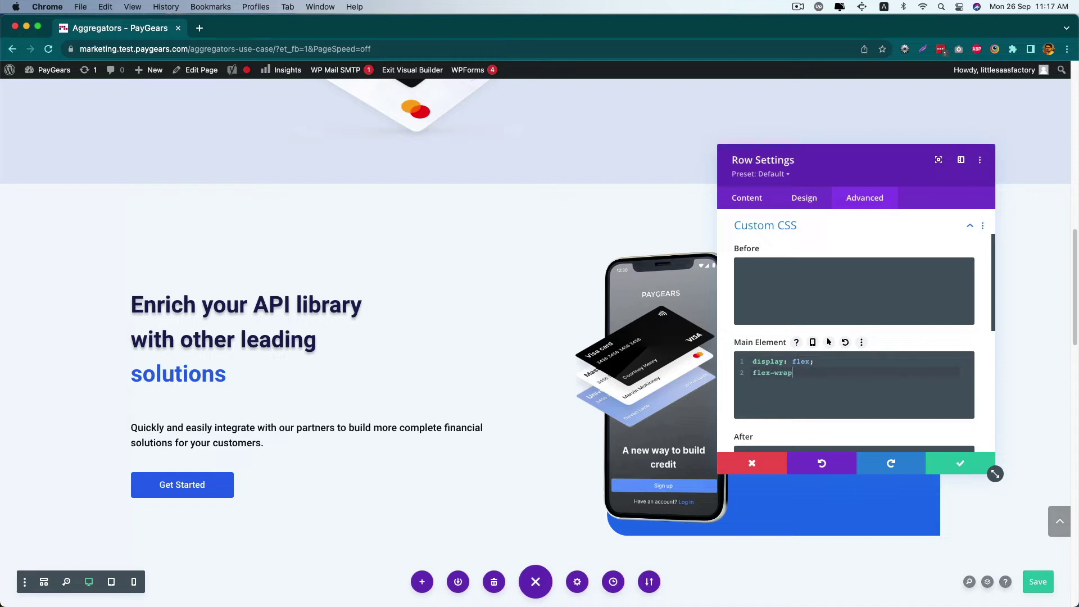
pyautogui.write(': wrap;')
pyautogui.click(957, 464)
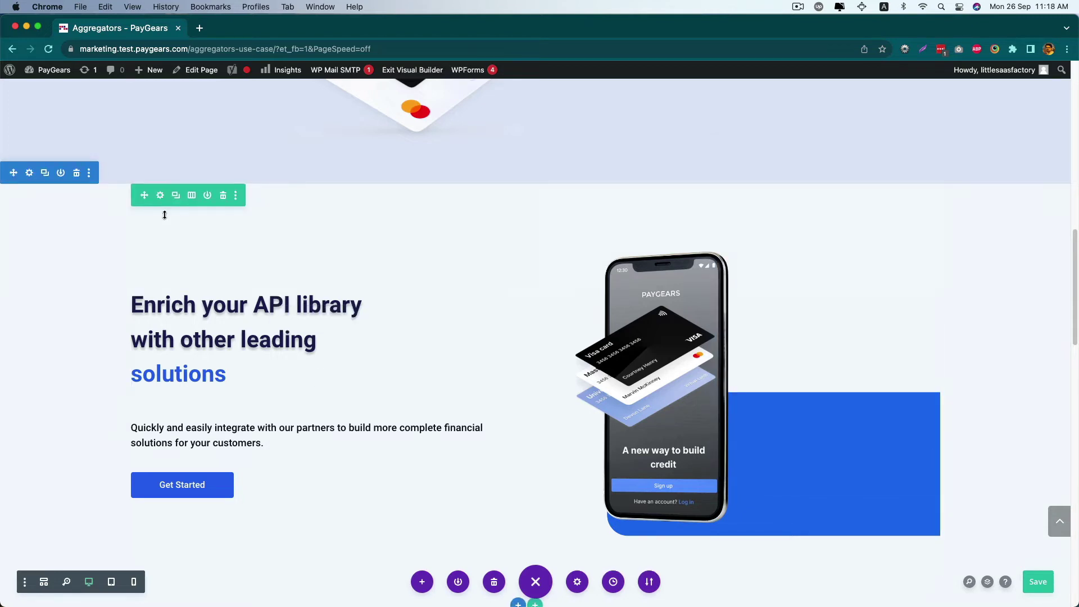
# Add 'order: 1' on a new line after 'margin: auto' in the first column's Main Element CSS.
pyautogui.click(160, 195)
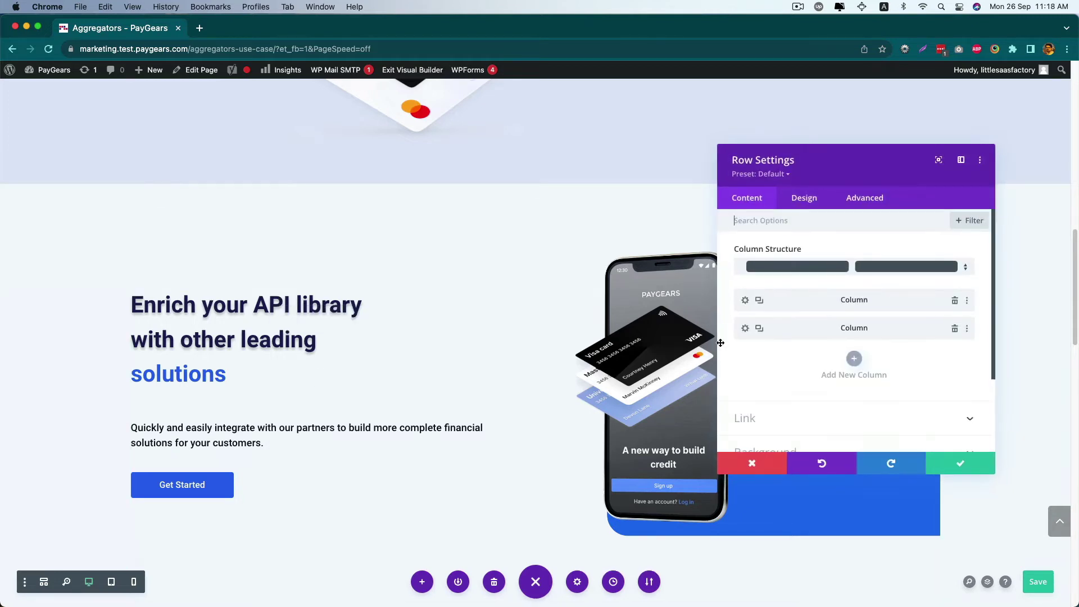
pyautogui.click(745, 301)
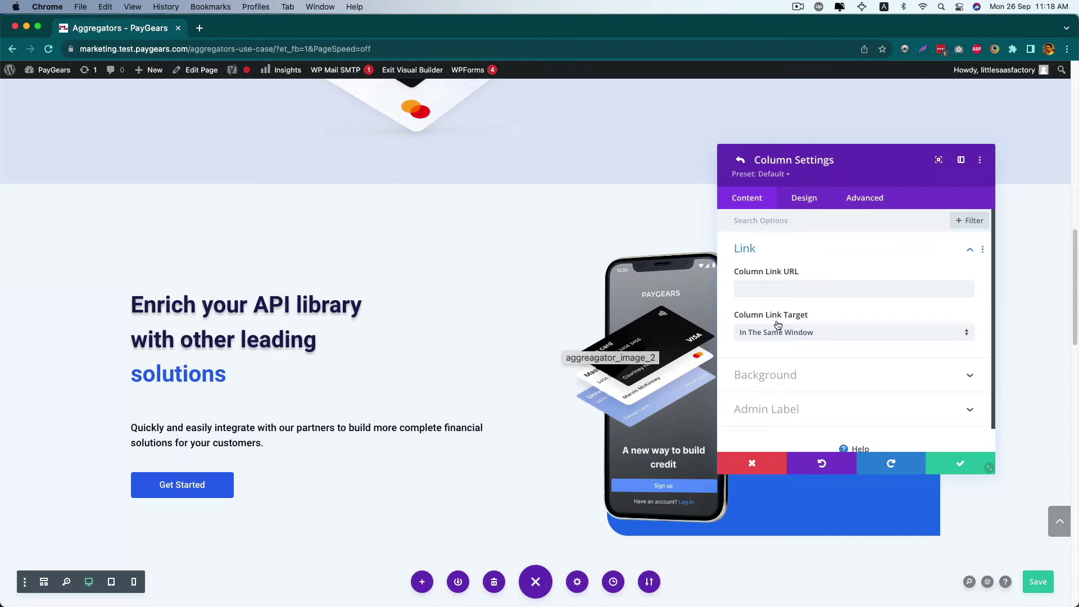
pyautogui.click(850, 199)
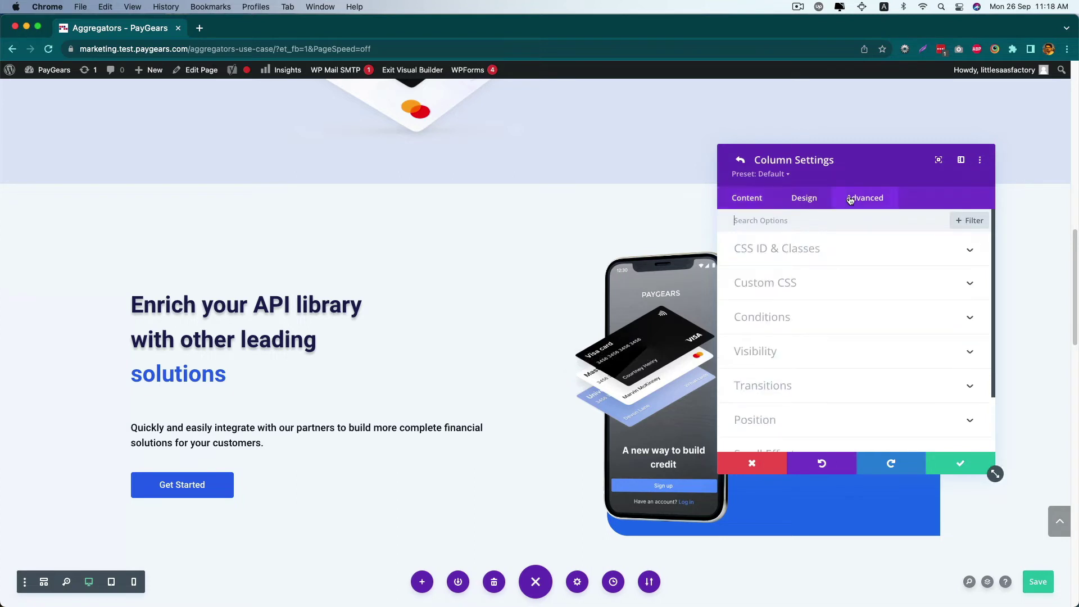
pyautogui.click(802, 282)
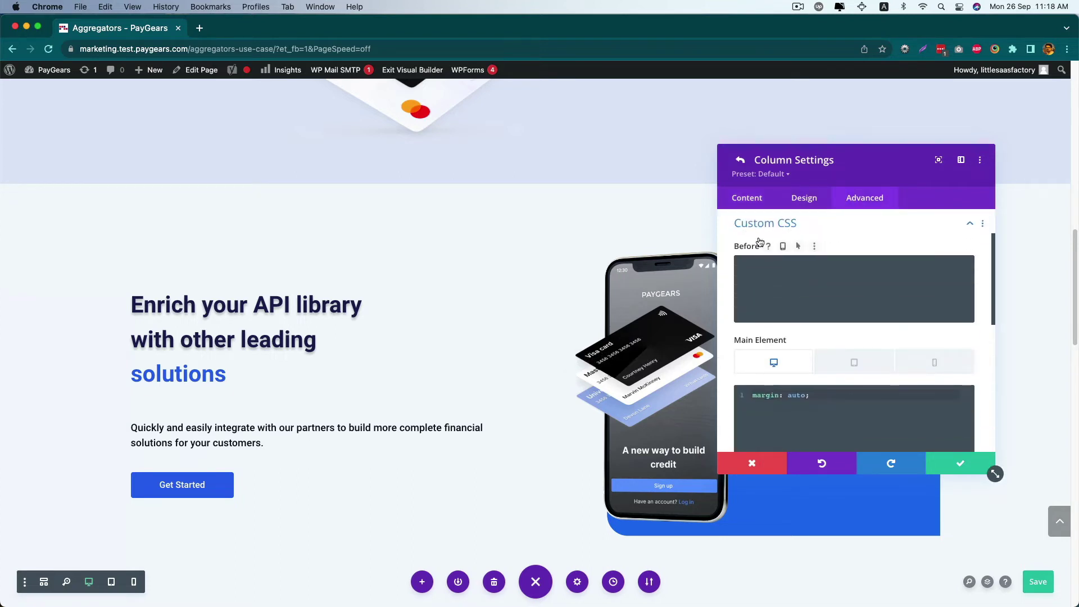
pyautogui.scroll(-1, 832, 337)
pyautogui.click(827, 382)
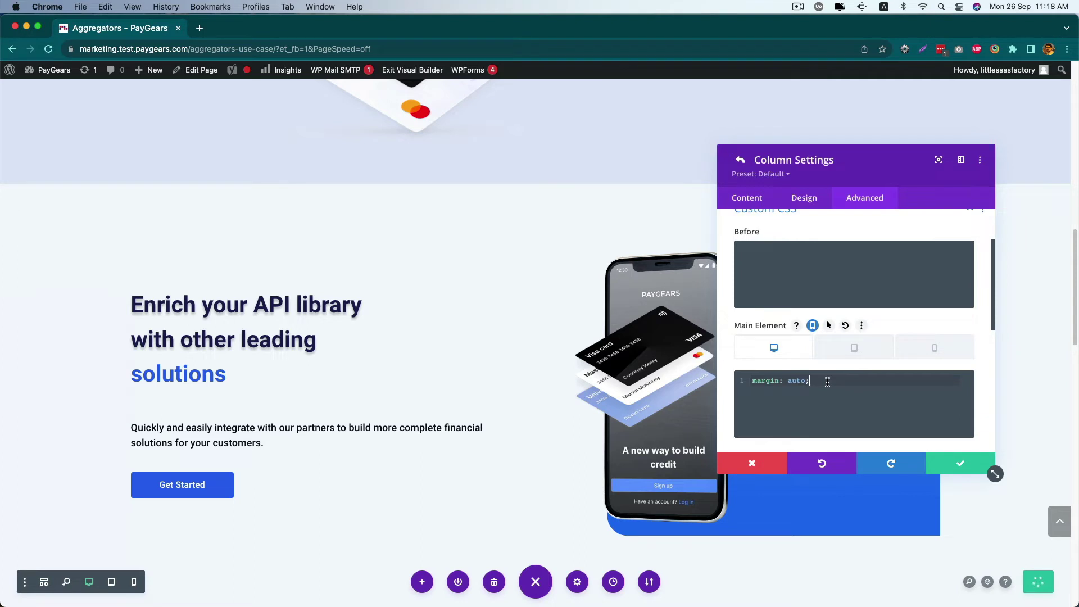
pyautogui.press('Return')
pyautogui.write('order: 1;')
# Set the first column's phone-only Main Element CSS to 'order: 2;'.
pyautogui.moveTo(798, 391); pyautogui.dragTo(745, 392)
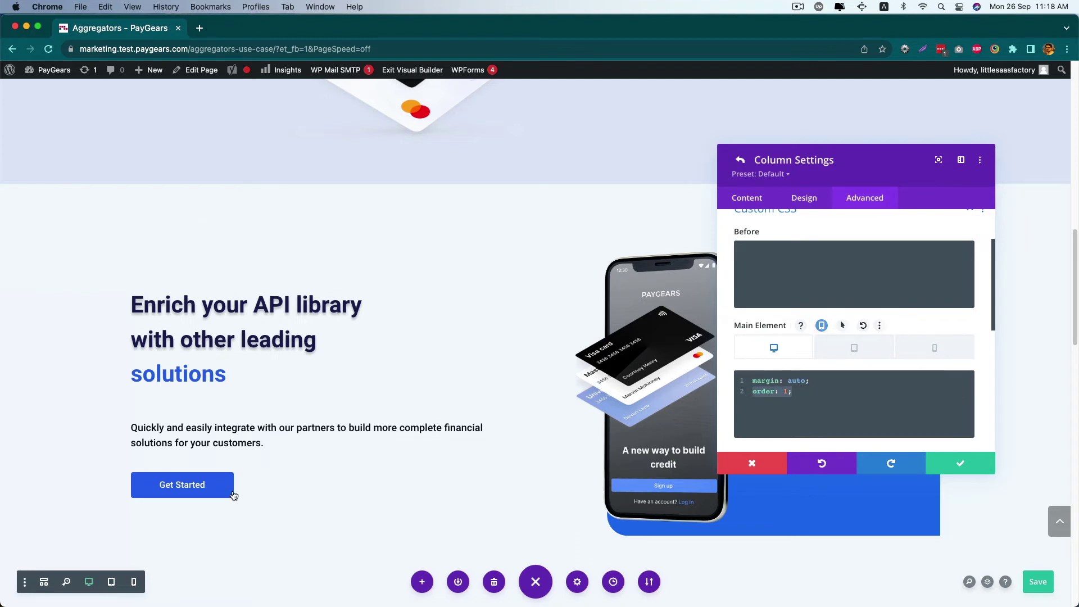
pyautogui.click(941, 349)
pyautogui.scroll(-15, 541, 423)
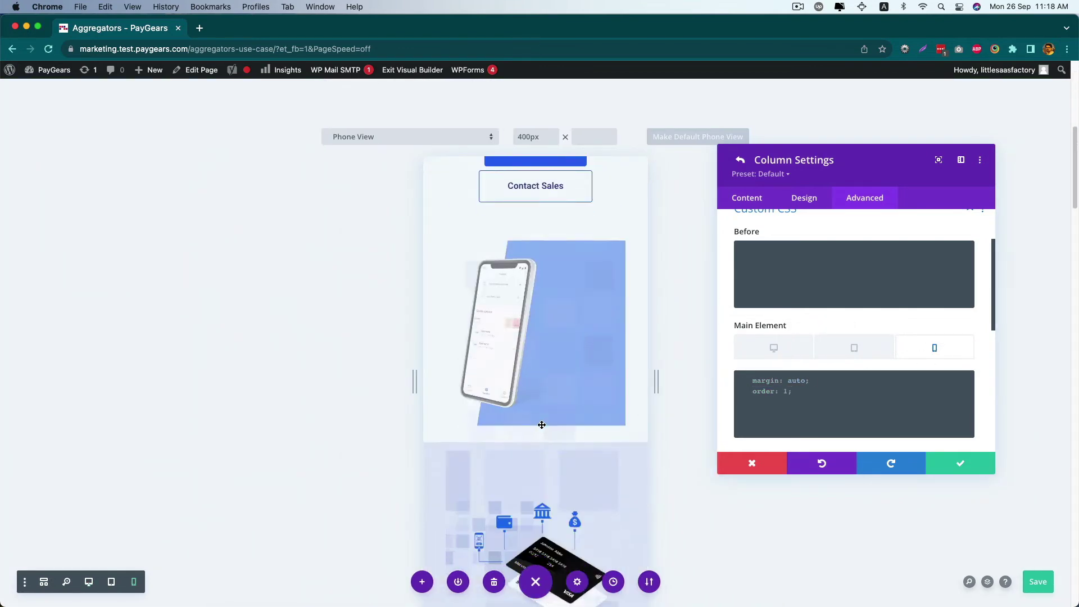
pyautogui.scroll(-5, 541, 423)
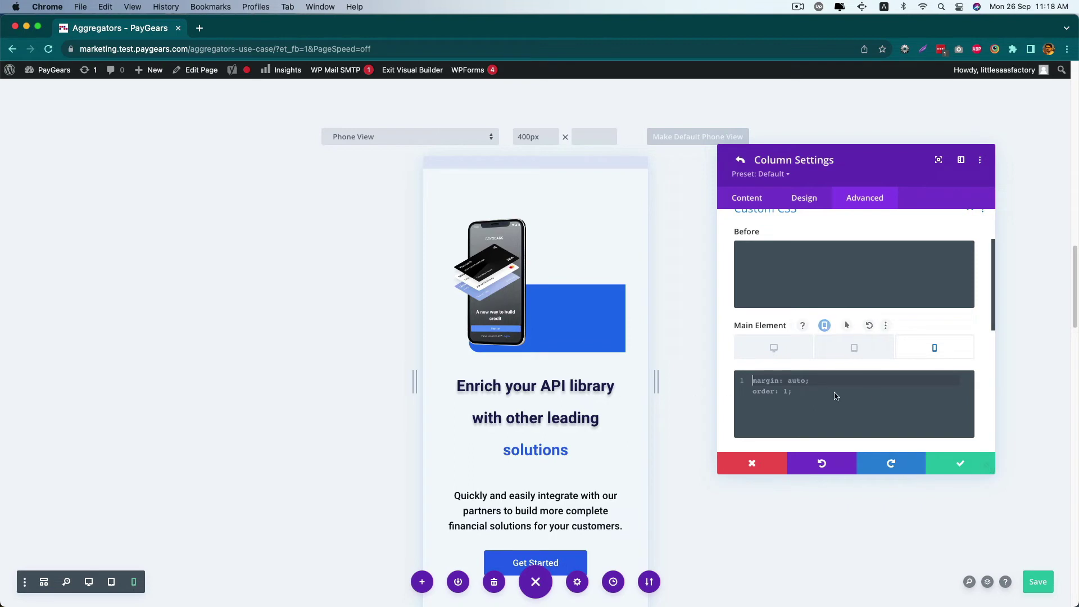
pyautogui.write('order: 2')
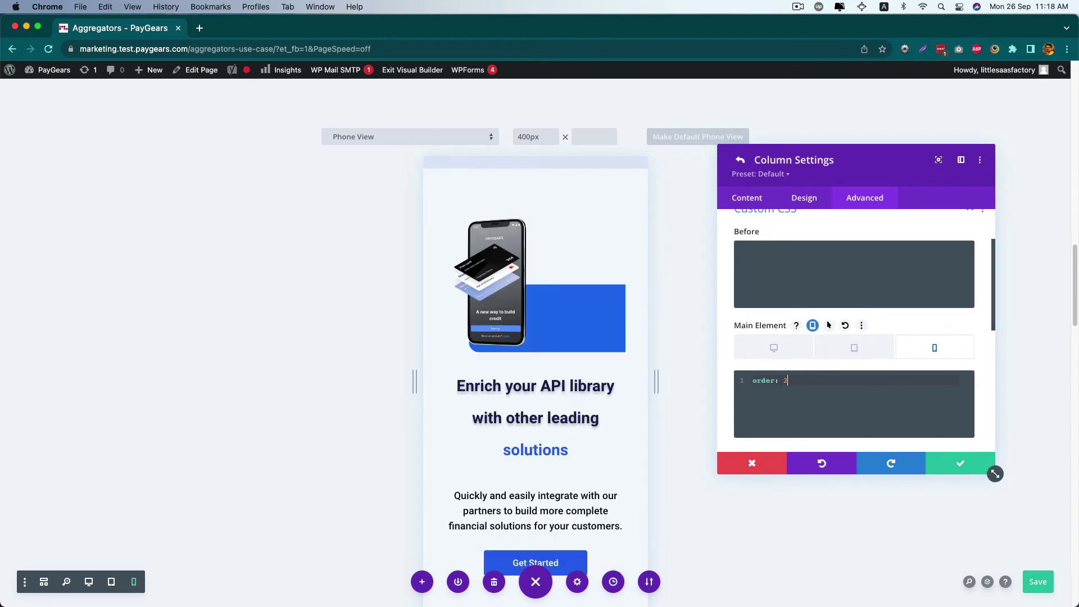
pyautogui.write(';')
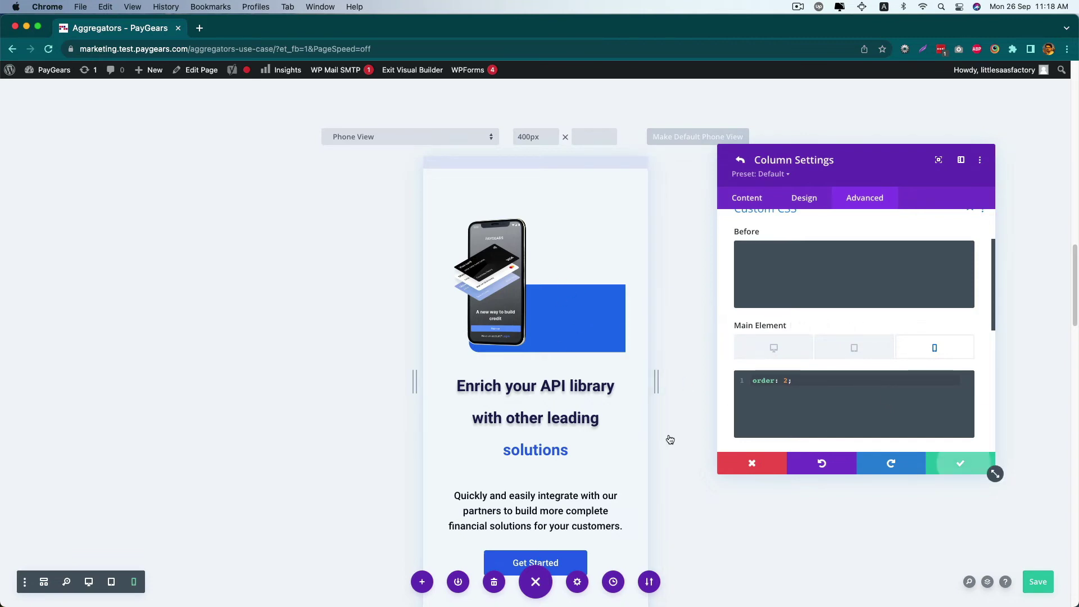
# Save the first column, then give the second column desktop Main Element CSS 'order: 2;'.
pyautogui.click(991, 470)
pyautogui.click(745, 327)
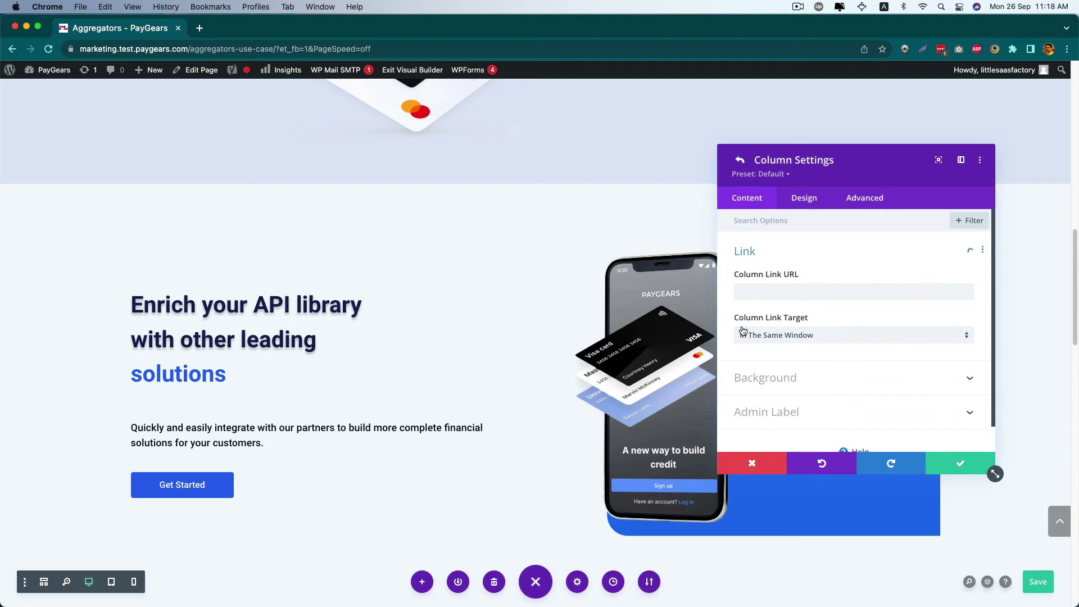
pyautogui.click(860, 200)
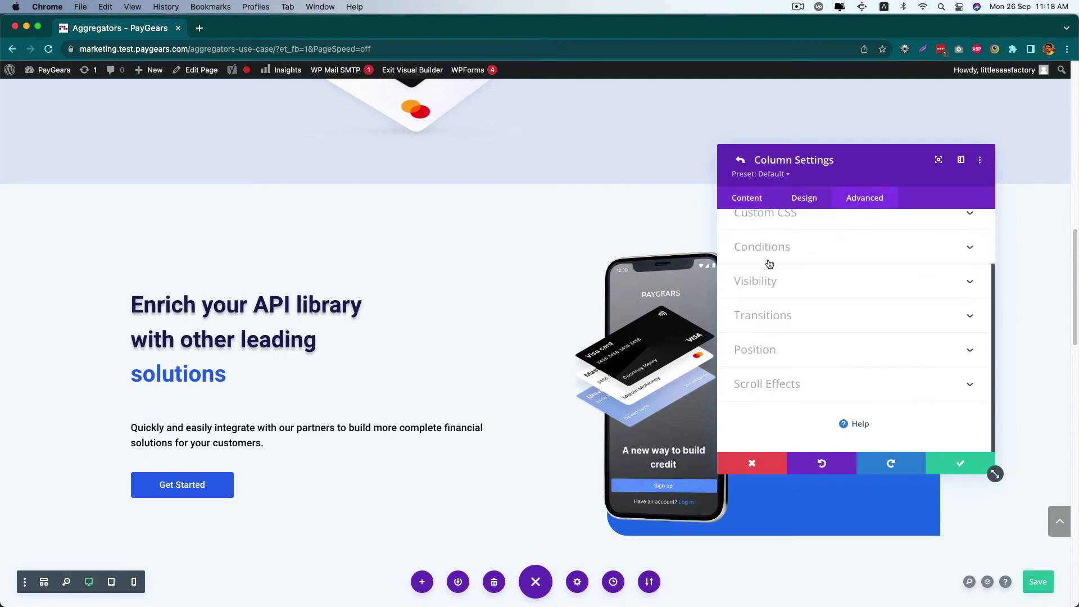
pyautogui.click(797, 221)
pyautogui.click(766, 377)
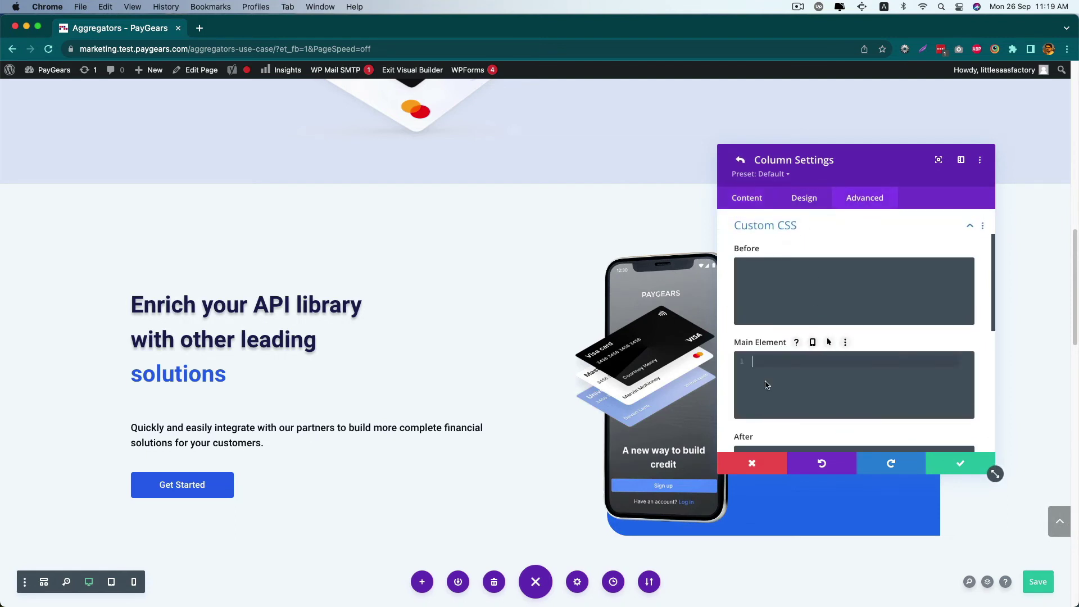
pyautogui.write('order: 2;')
# Enable responsive CSS and set the second column's phone CSS to 'order: 1;'.
pyautogui.click(813, 342)
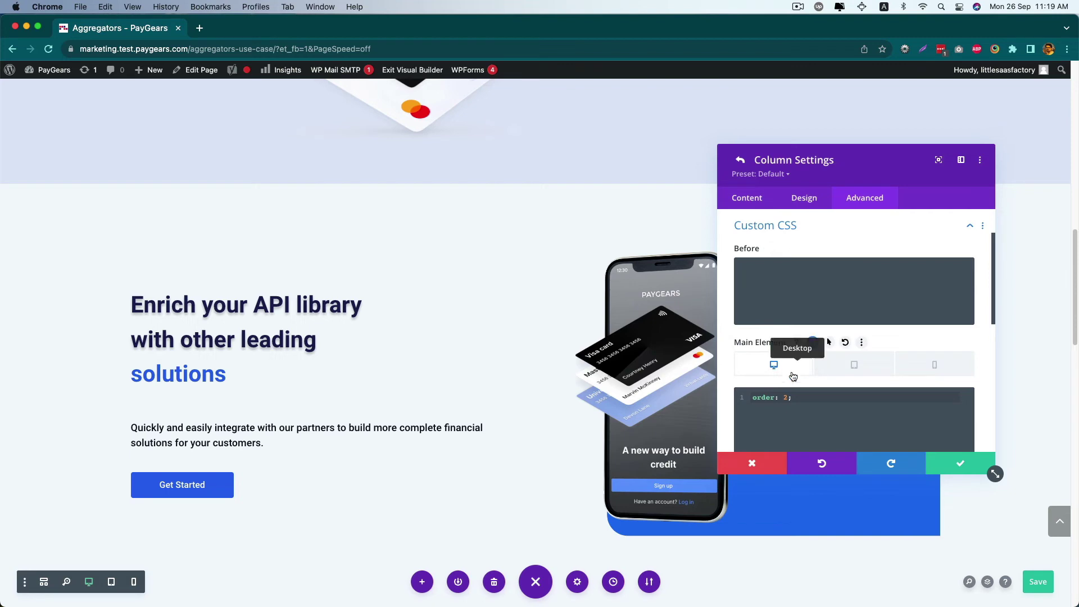
pyautogui.click(935, 367)
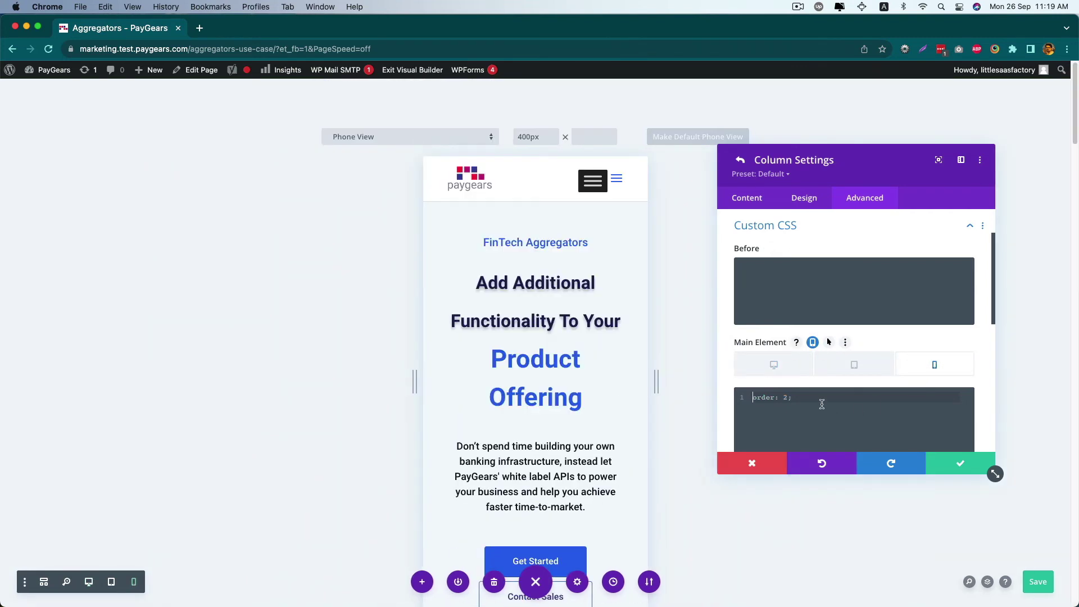
pyautogui.write('order: 1;')
# Save the column and row settings, then check the phone preview shows the image above 'Enrich your API library'.
pyautogui.click(960, 470)
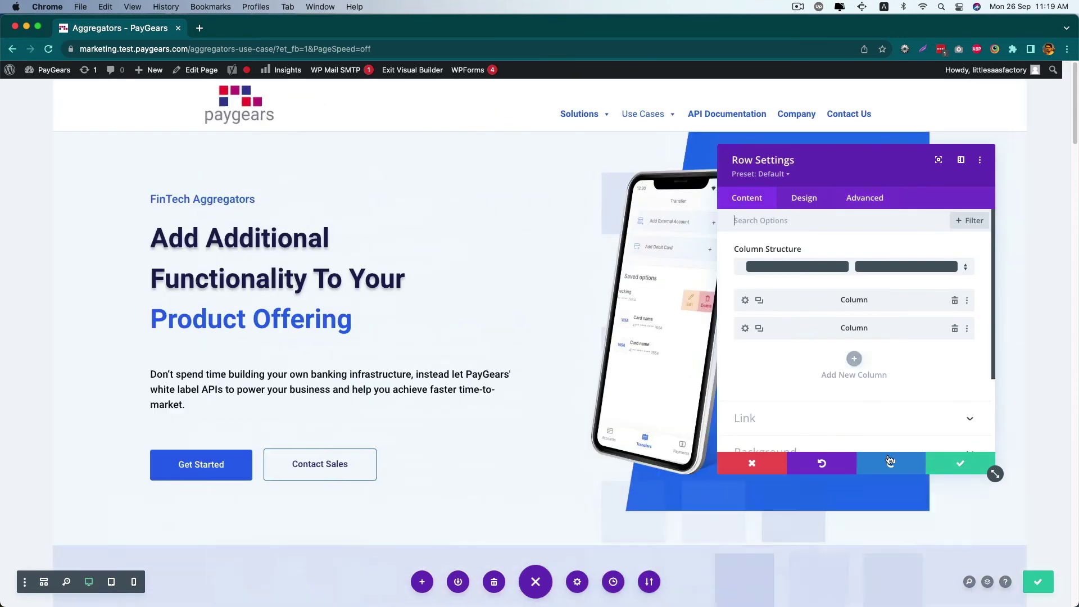
pyautogui.click(961, 465)
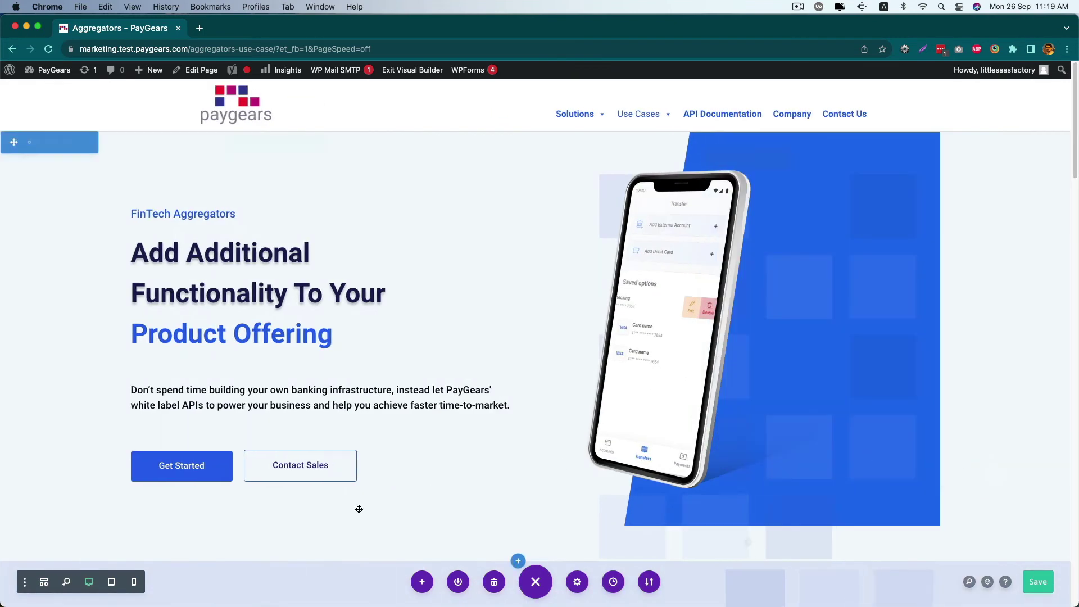
pyautogui.click(134, 581)
pyautogui.scroll(-10, 511, 400)
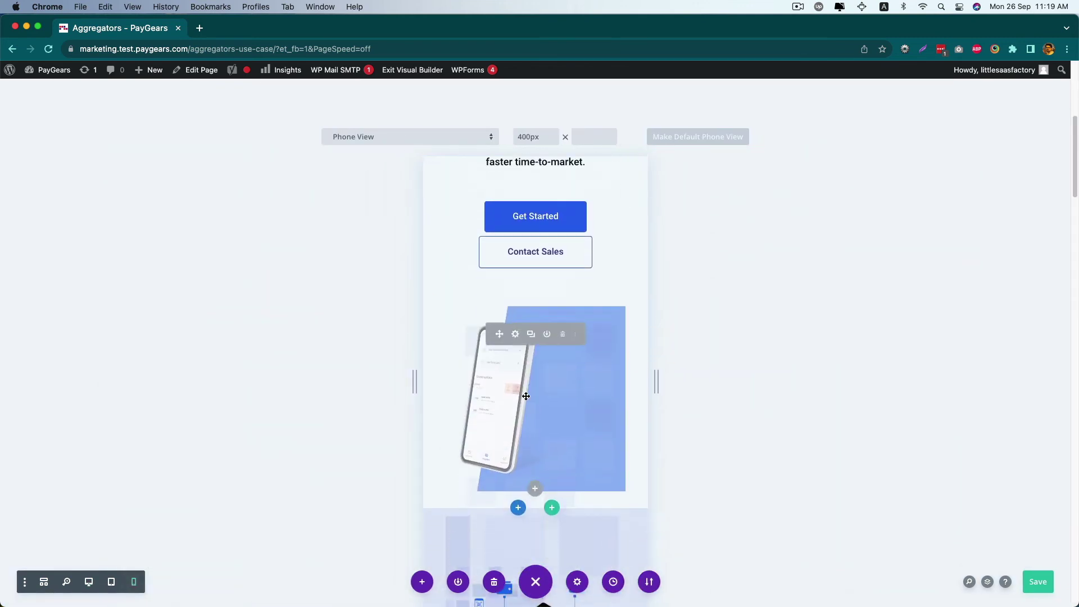
pyautogui.scroll(-8, 525, 396)
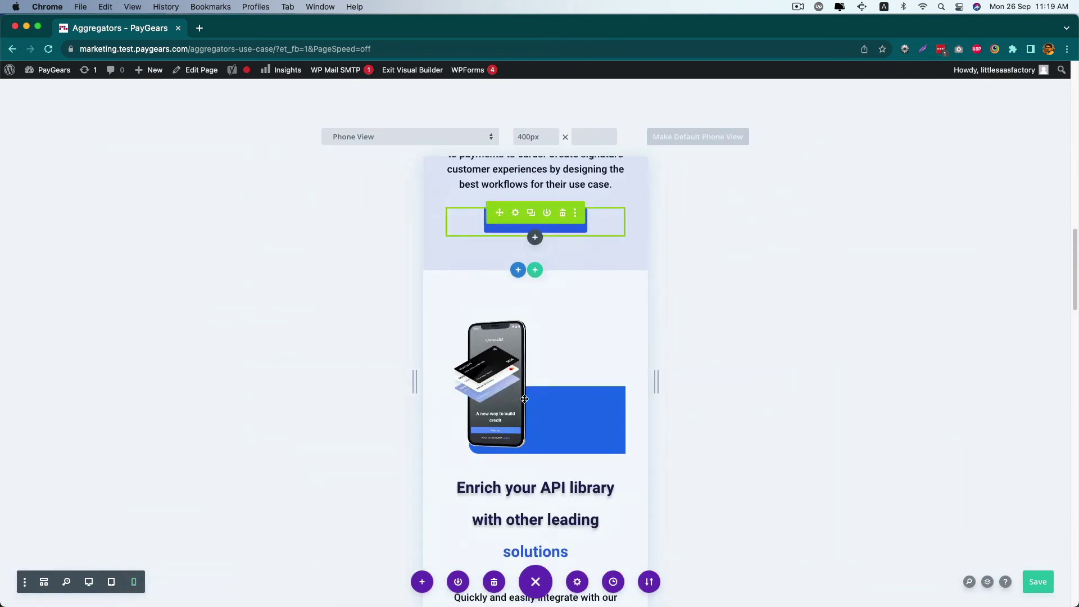
pyautogui.scroll(-5, 524, 399)
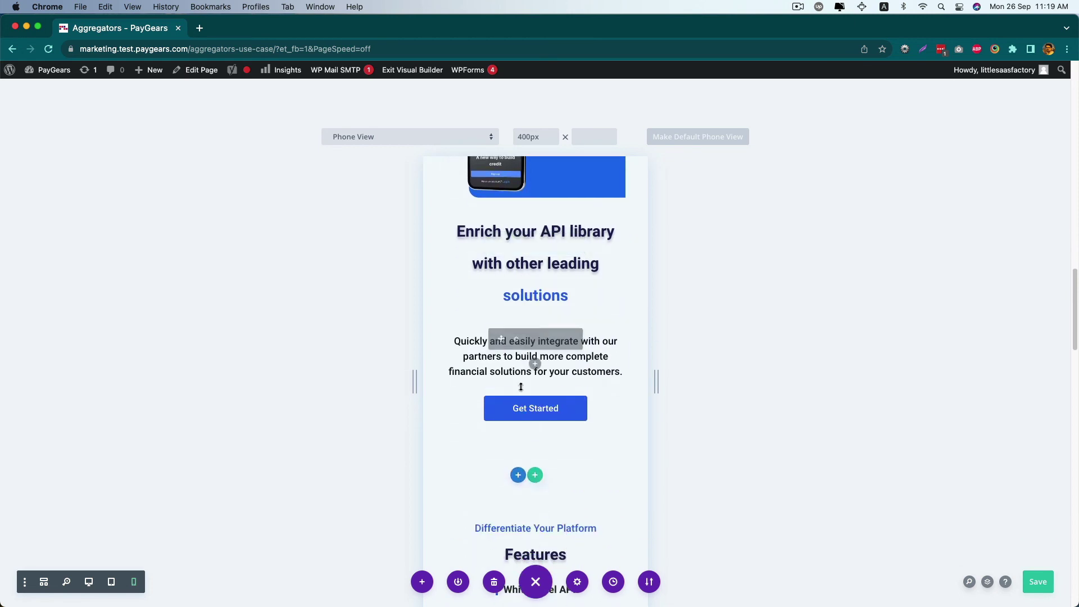
pyautogui.scroll(5, 500, 370)
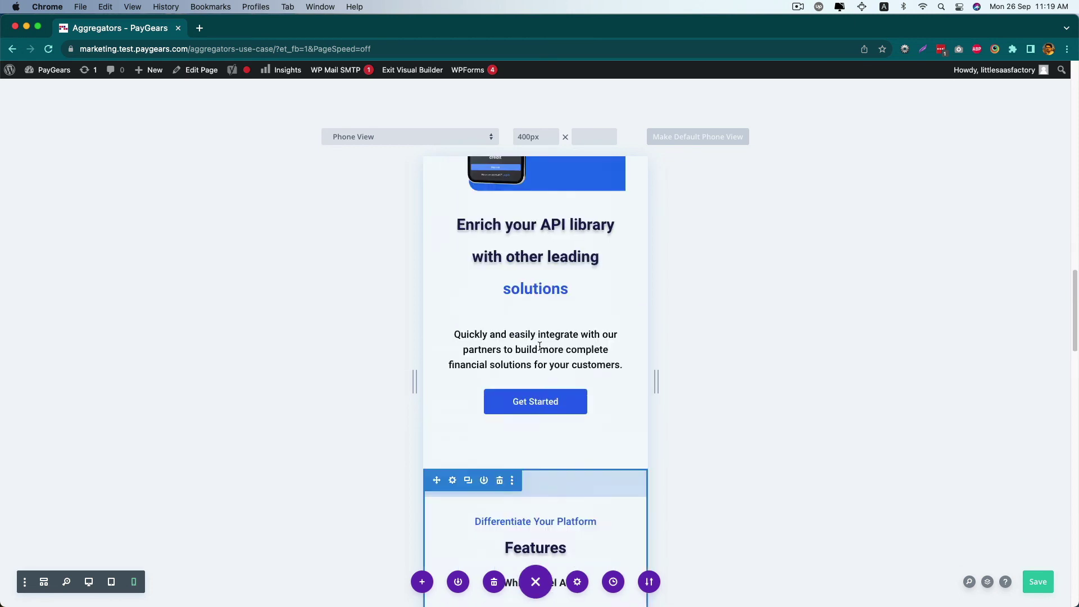
pyautogui.scroll(1, 499, 364)
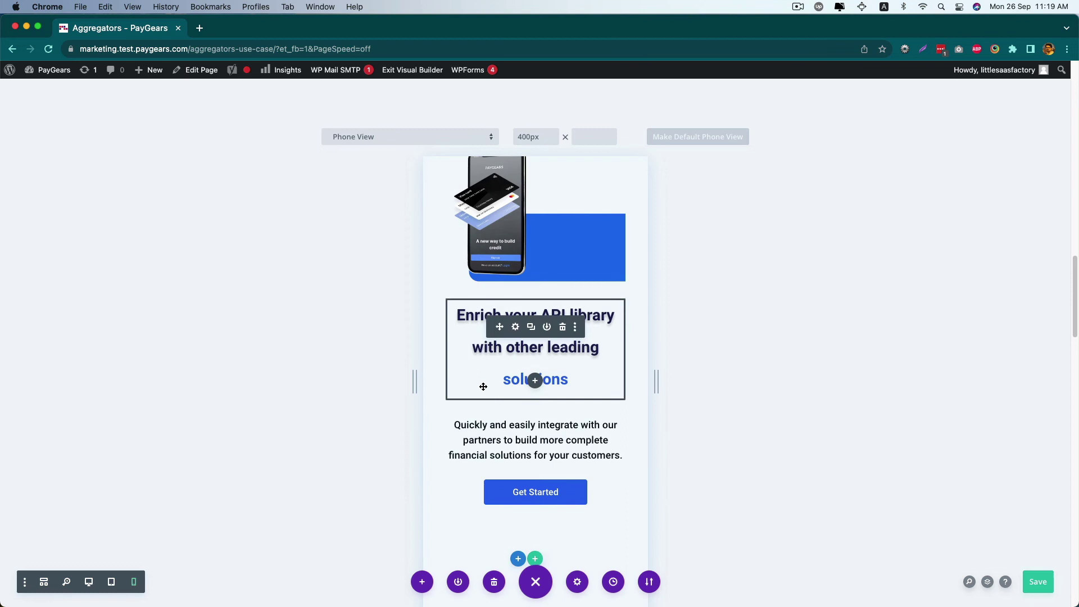